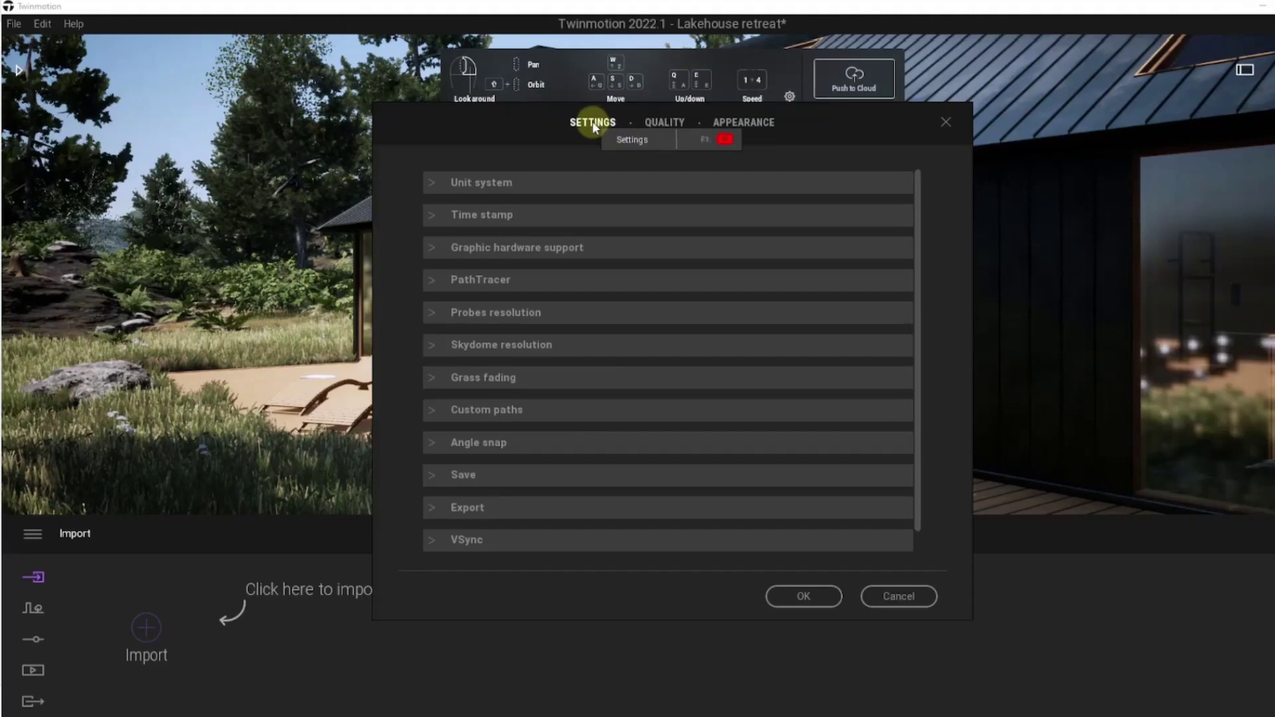
- Expand Graphic hardware support to confirm DirectX 12 is selected over DirectX 11
{"action": "left_click", "coordinate": [503, 247]}
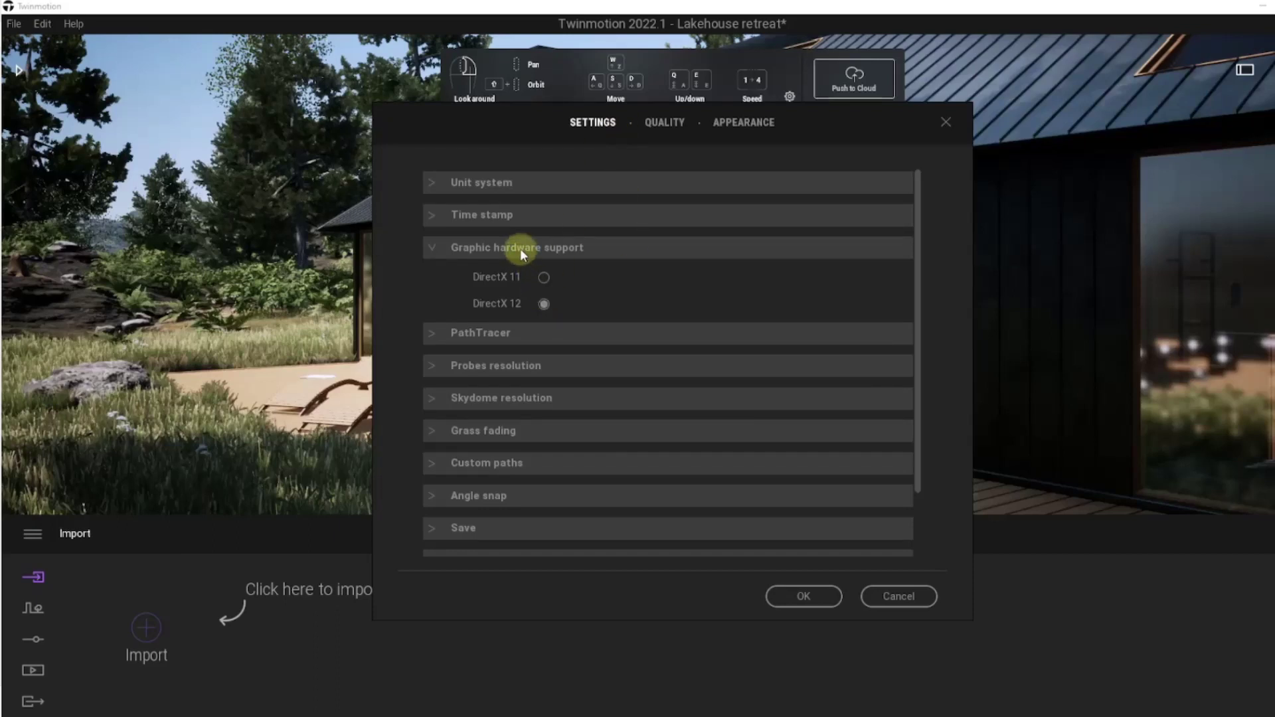
{"action": "left_click", "coordinate": [892, 596]}
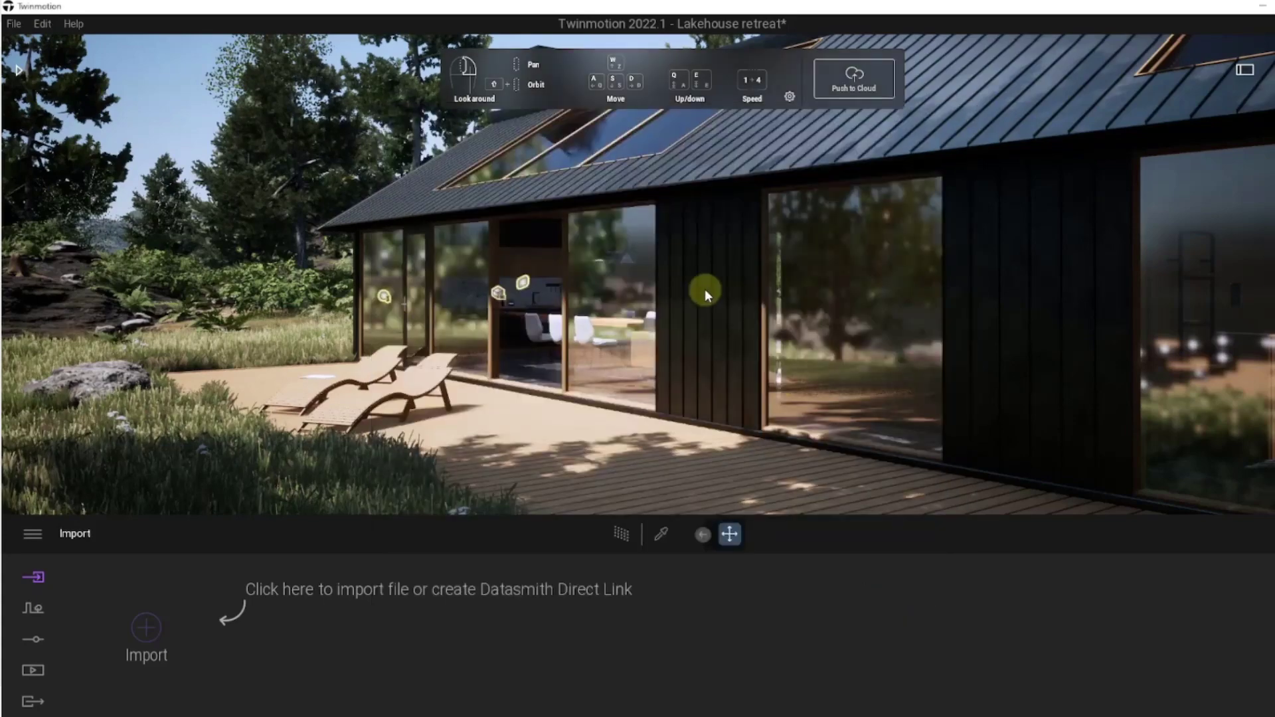
{"action": "left_click_drag", "start_coordinate": [913, 307], "coordinate": [904, 303]}
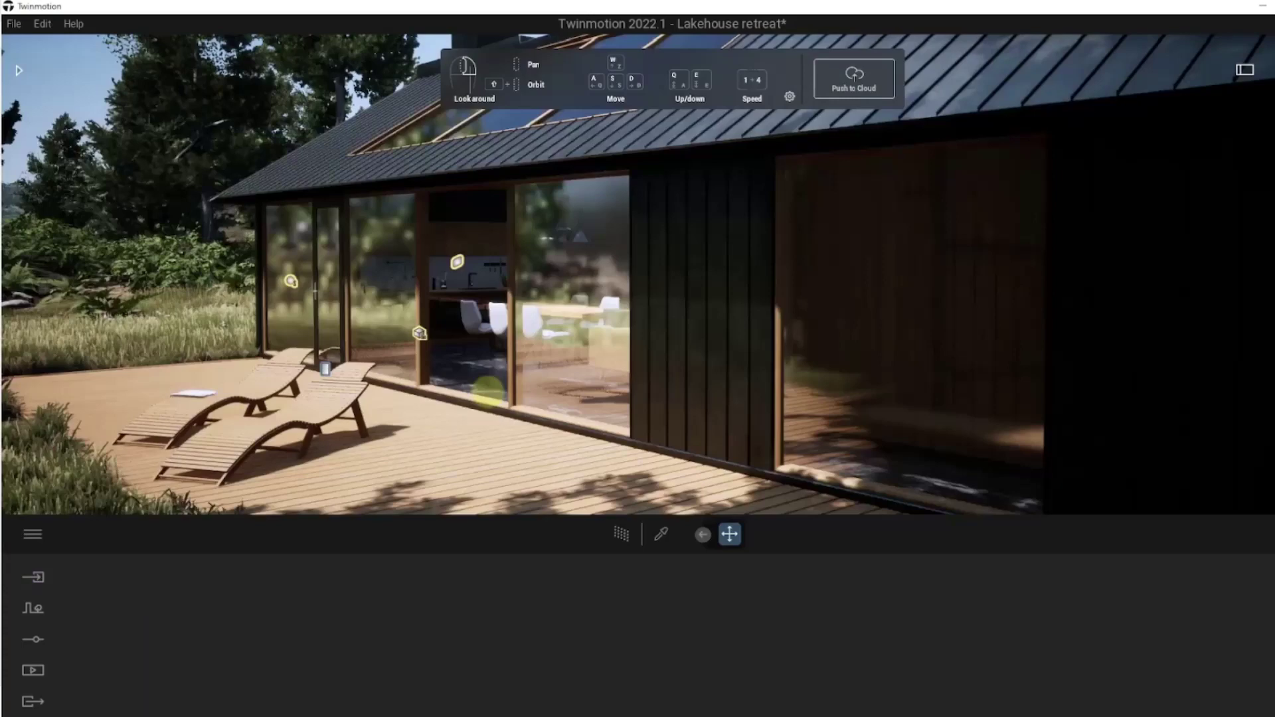
{"action": "left_click_drag", "start_coordinate": [488, 392], "coordinate": [487, 393]}
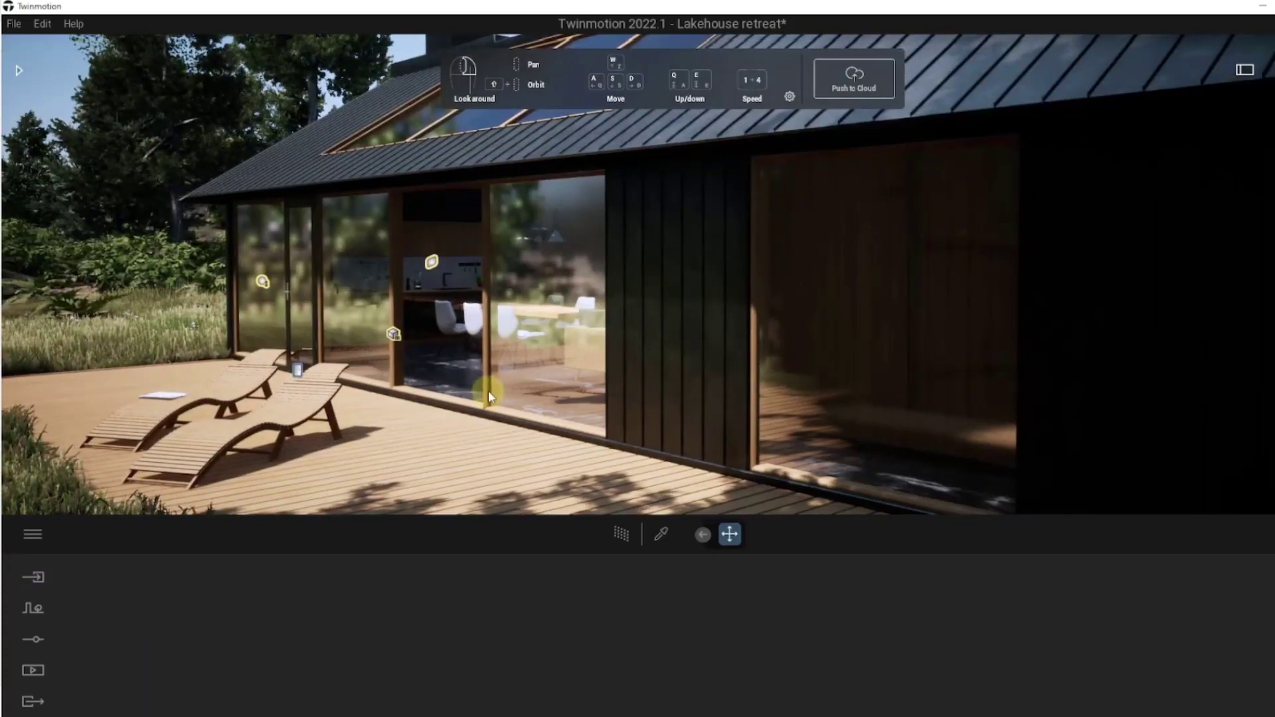
{"action": "mouse_move", "coordinate": [488, 397]}
{"action": "left_mouse_down"}
{"action": "mouse_move", "coordinate": [498, 355]}
{"action": "mouse_move", "coordinate": [498, 370]}
{"action": "mouse_move", "coordinate": [512, 367]}
{"action": "mouse_move", "coordinate": [450, 365]}
{"action": "left_mouse_up"}
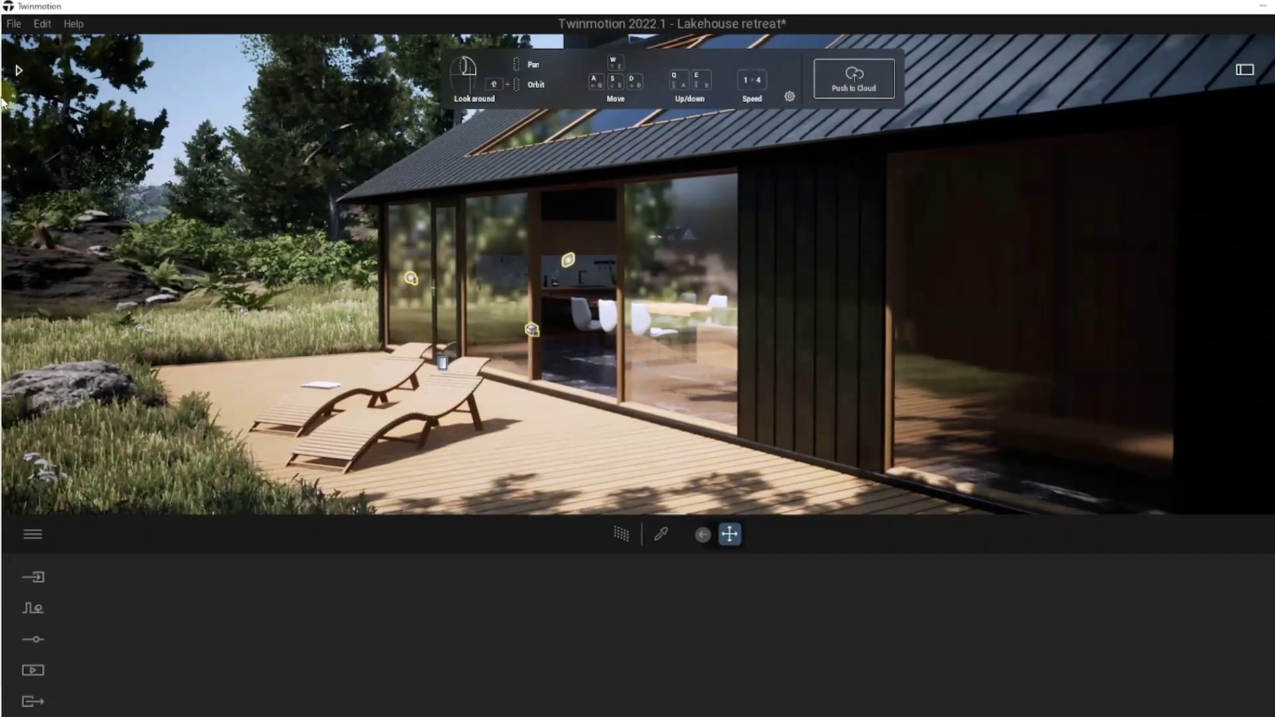
- Drag the MoAf Cloudy 01 skydome from Morning and afternoon > Cloudy into the scene
{"action": "left_click", "coordinate": [20, 70]}
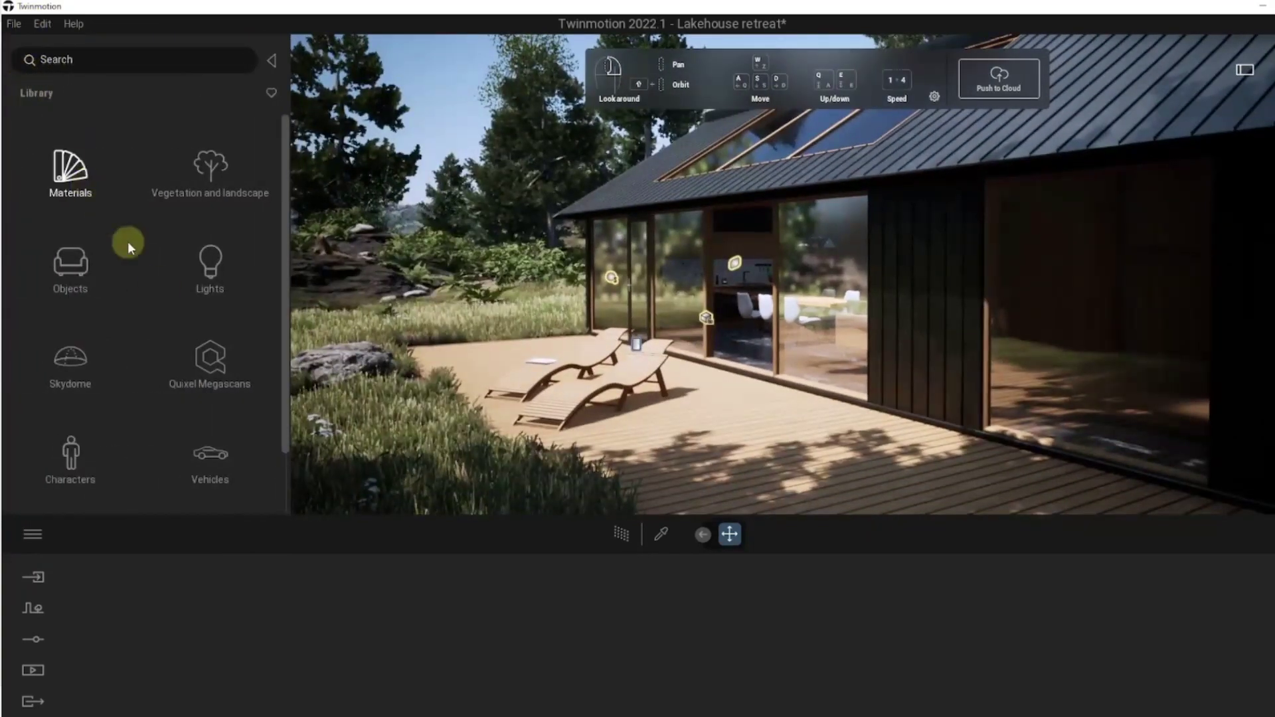
{"action": "left_click", "coordinate": [80, 357]}
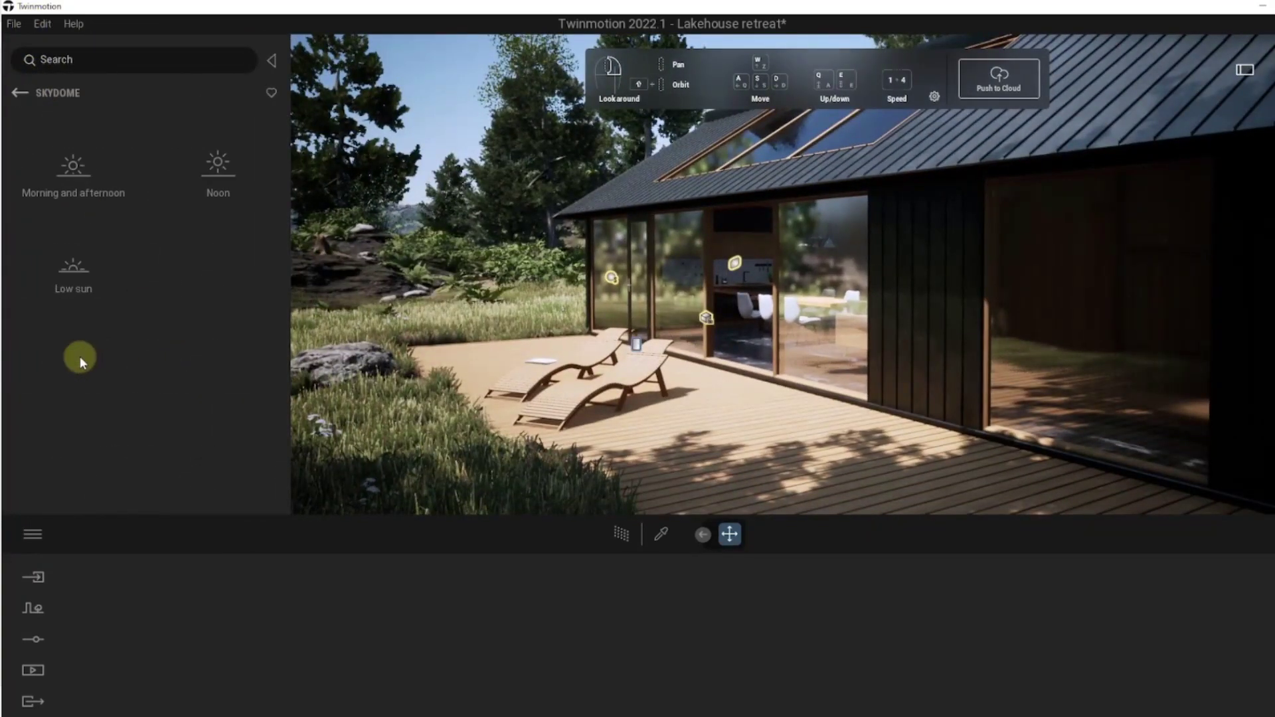
{"action": "left_click", "coordinate": [76, 166]}
{"action": "left_click", "coordinate": [79, 171]}
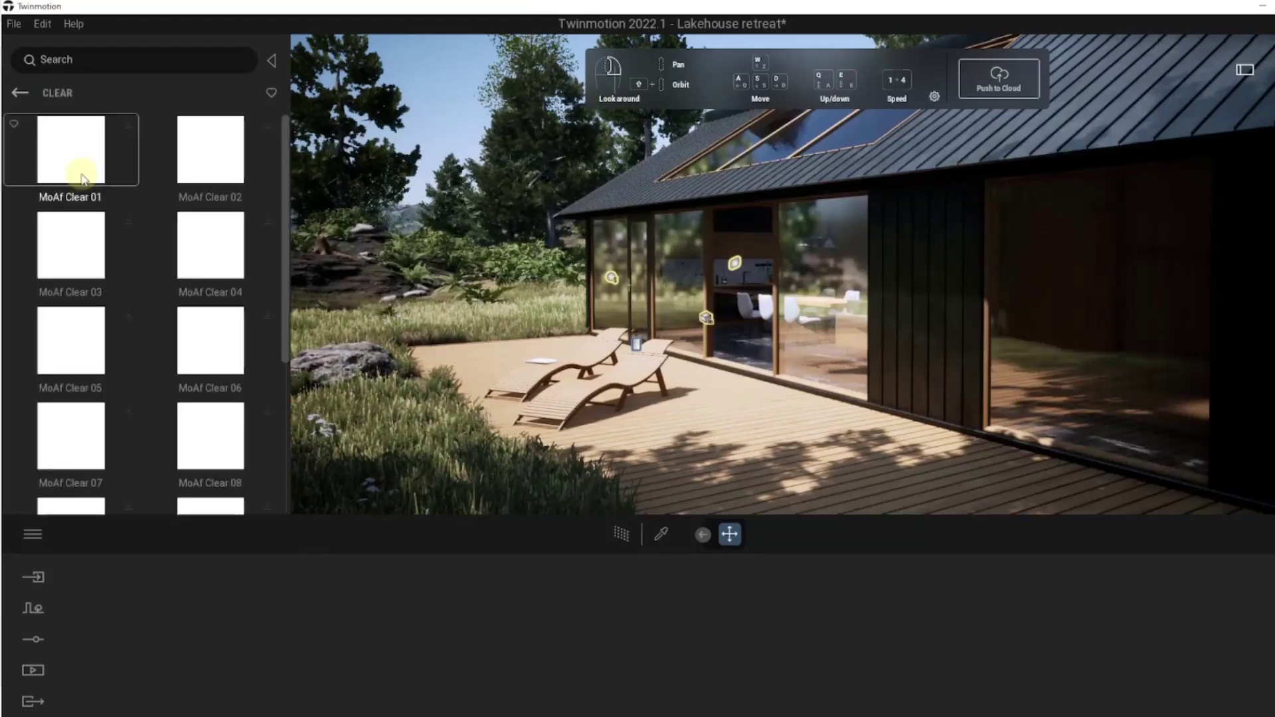
{"action": "left_click", "coordinate": [38, 93]}
{"action": "left_click", "coordinate": [216, 166]}
{"action": "mouse_move", "coordinate": [71, 150]}
{"action": "left_mouse_down"}
{"action": "mouse_move", "coordinate": [508, 280]}
{"action": "mouse_move", "coordinate": [603, 377]}
{"action": "mouse_move", "coordinate": [670, 363]}
{"action": "mouse_move", "coordinate": [657, 363]}
{"action": "mouse_move", "coordinate": [638, 419]}
{"action": "left_mouse_up"}
{"action": "left_click", "coordinate": [506, 52]}
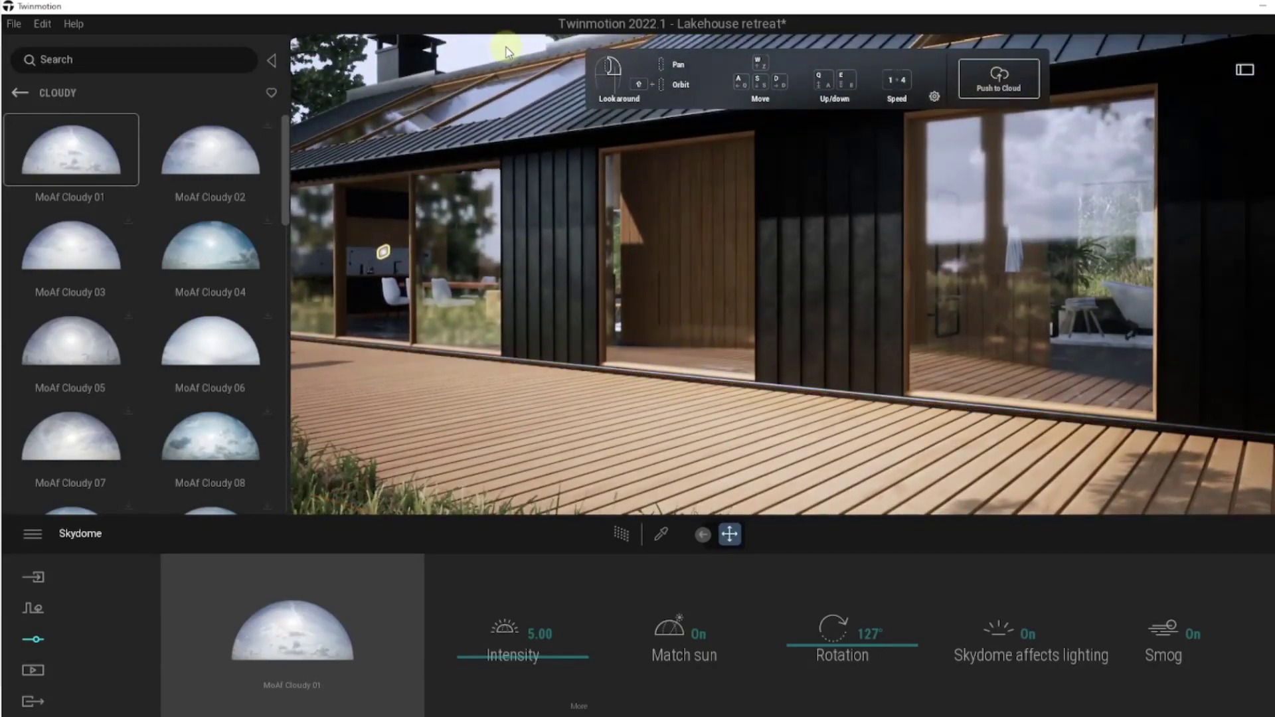
- Move the camera along the deck, closer to the wood-lined room
{"action": "left_click_drag", "start_coordinate": [678, 342], "coordinate": [733, 312]}
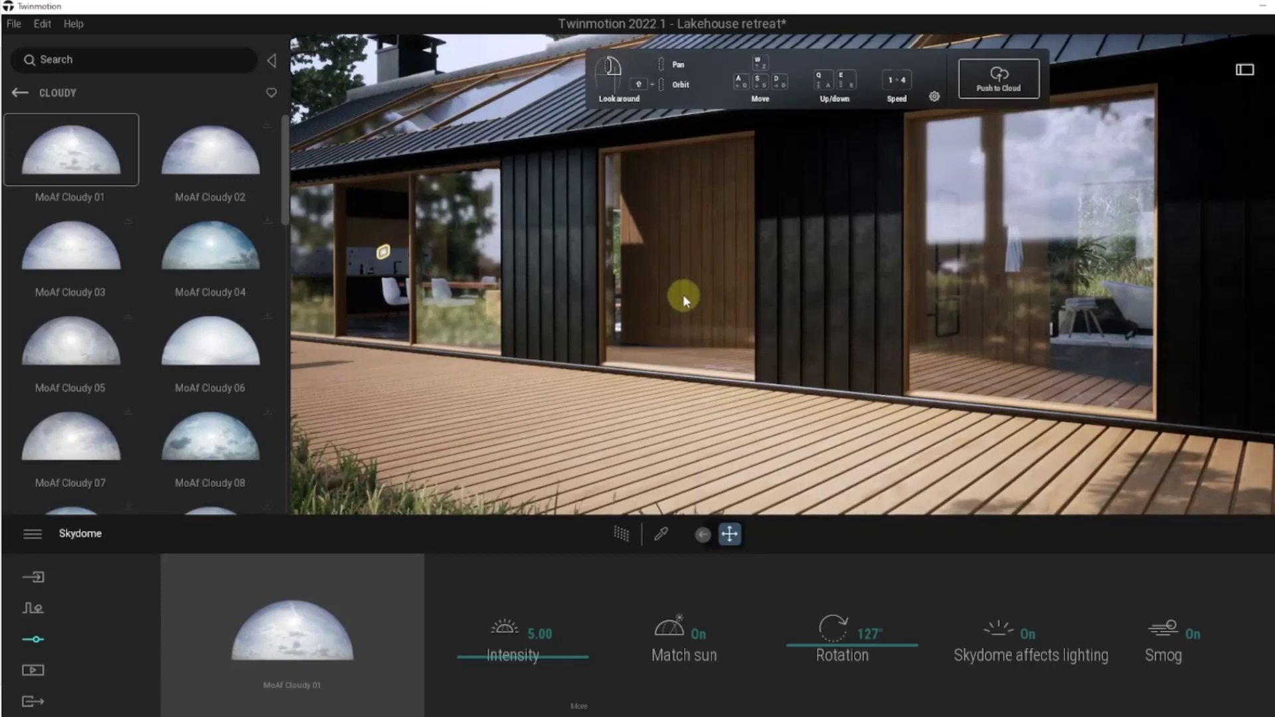
{"action": "left_click_drag", "start_coordinate": [1081, 275], "coordinate": [1092, 284]}
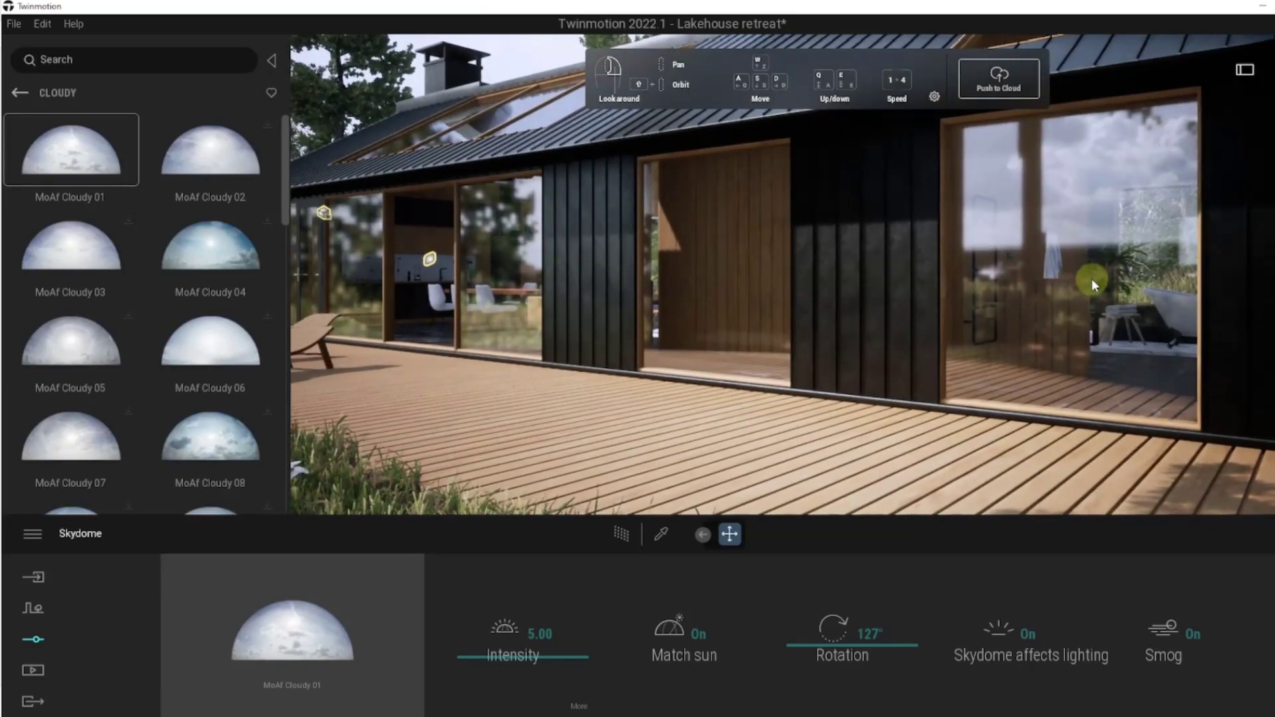
{"action": "left_click", "coordinate": [720, 268]}
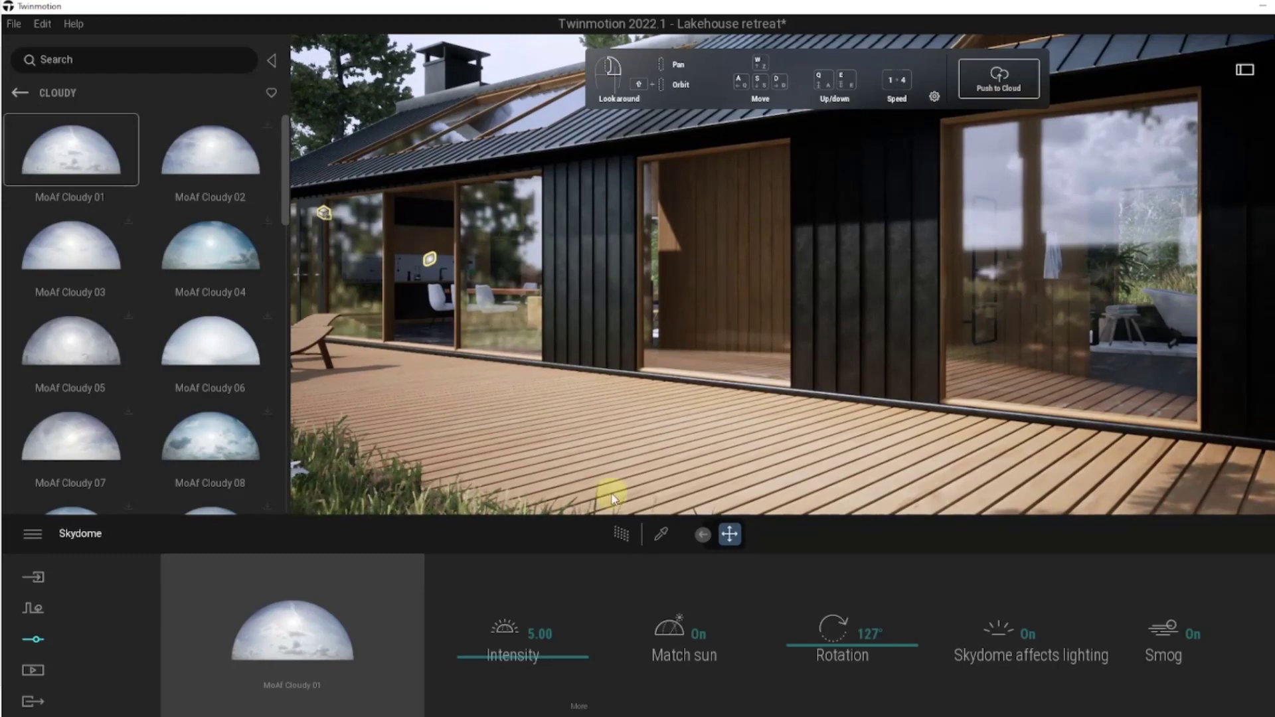
{"action": "left_click", "coordinate": [621, 533]}
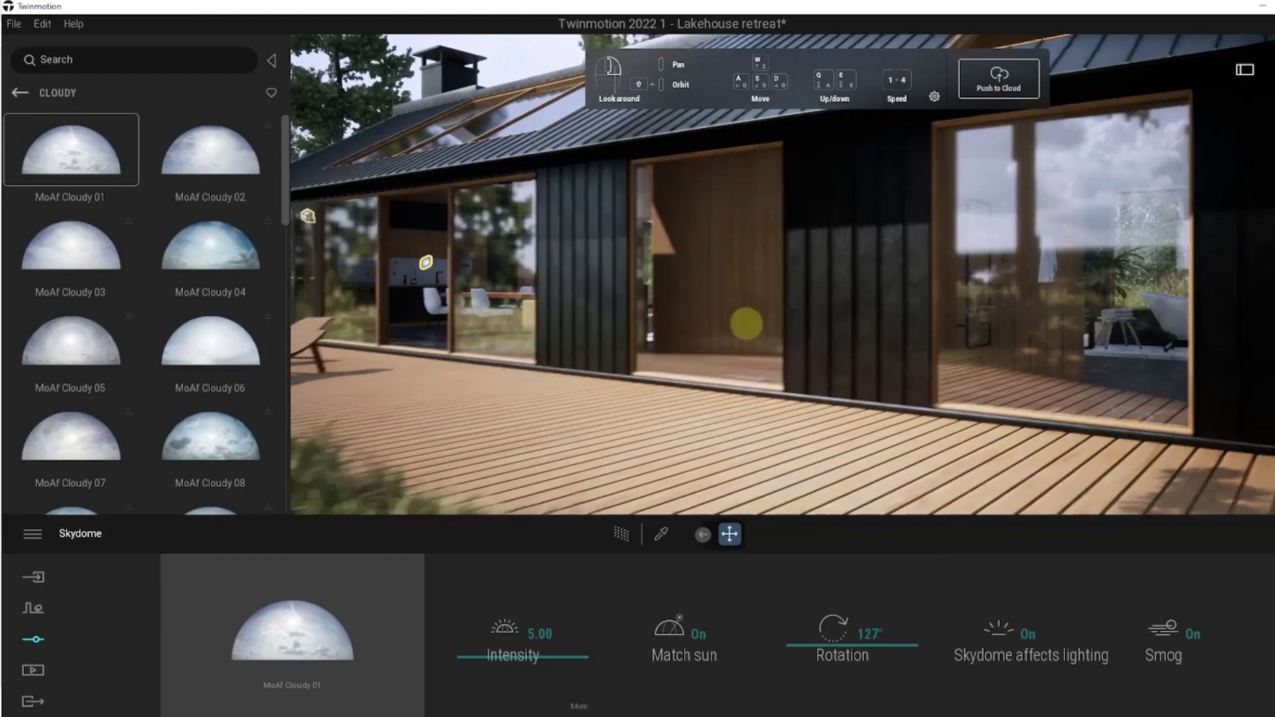
{"action": "left_click_drag", "start_coordinate": [746, 324], "coordinate": [399, 190]}
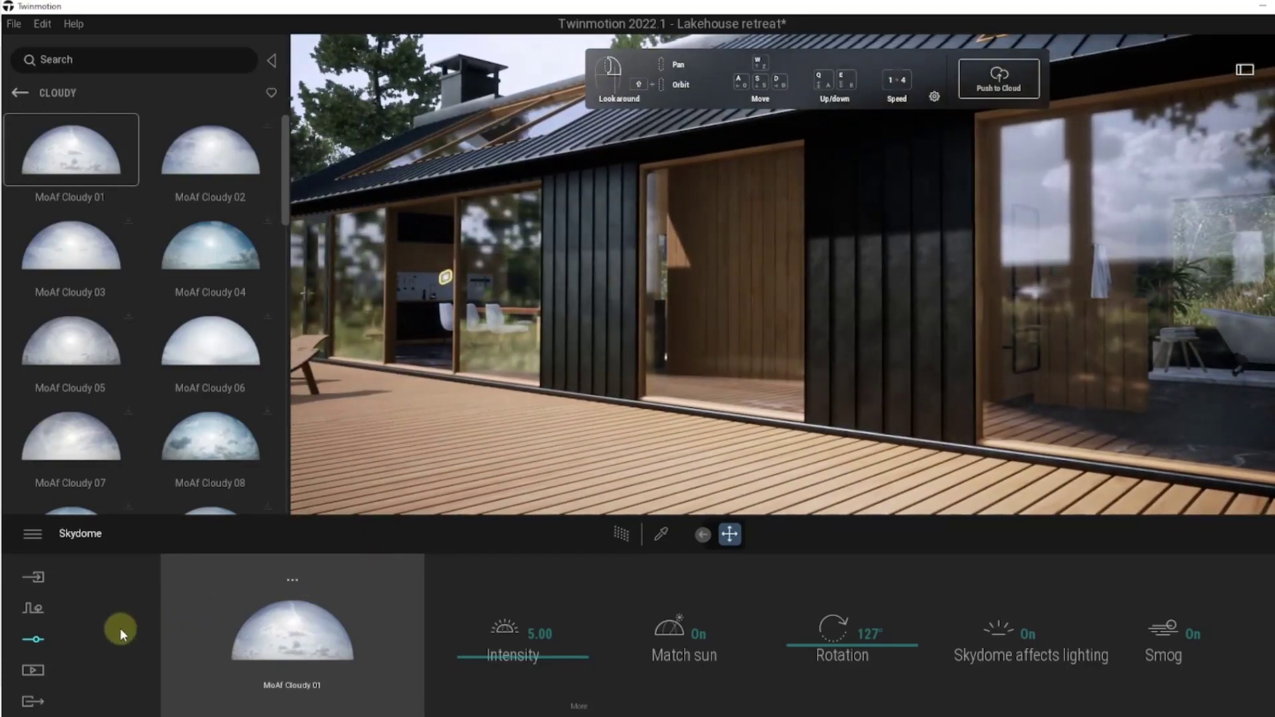
- Turn on PathTracer in Renderer settings, using 8 samples per pixel and 6 bounces
{"action": "left_click", "coordinate": [33, 641]}
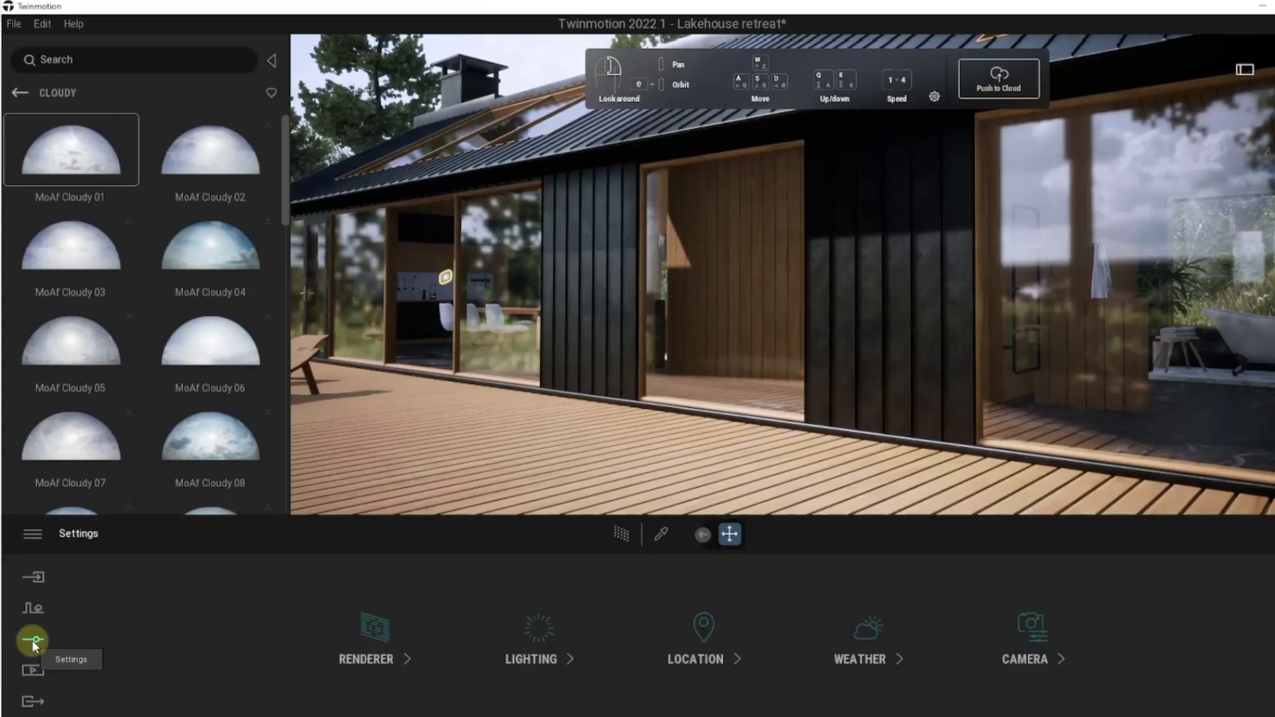
{"action": "left_click", "coordinate": [372, 639]}
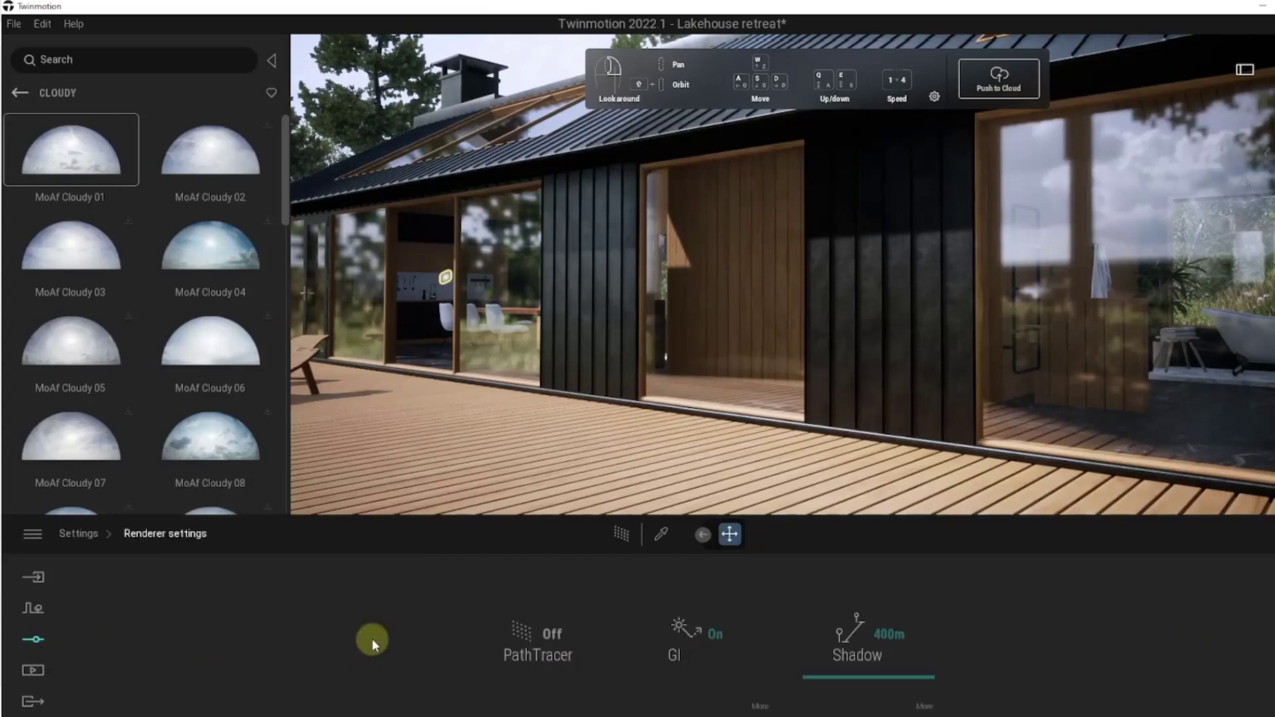
{"action": "left_click", "coordinate": [555, 638]}
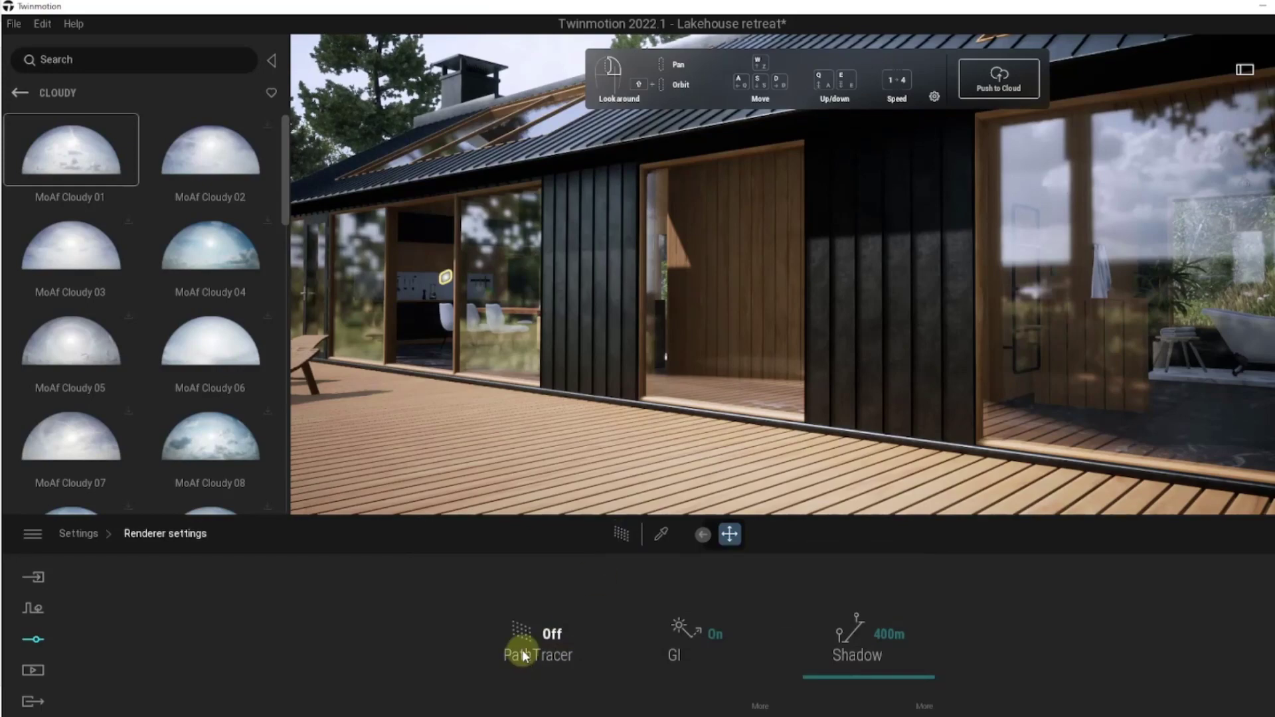
{"action": "left_click", "coordinate": [548, 636]}
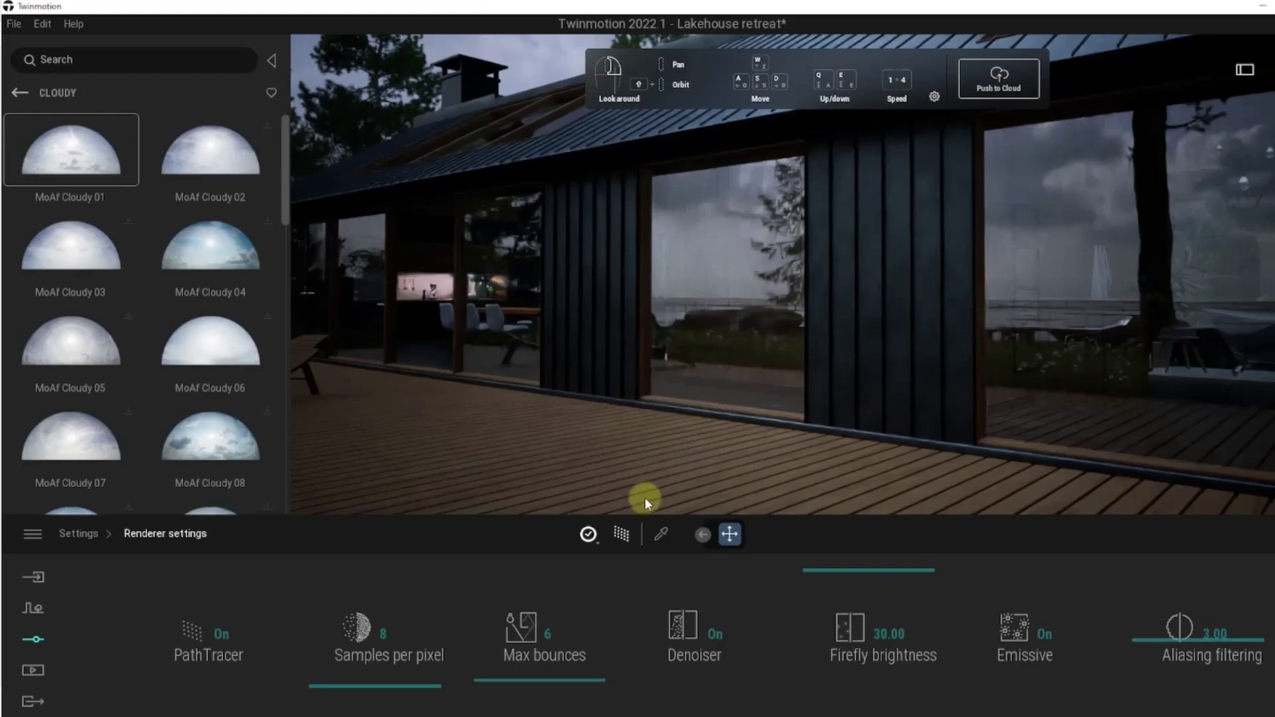
- Aim at the wood-clad door opening and apply the Medium preset (64 samples, 8 bounces)
{"action": "left_click_drag", "start_coordinate": [715, 332], "coordinate": [659, 384]}
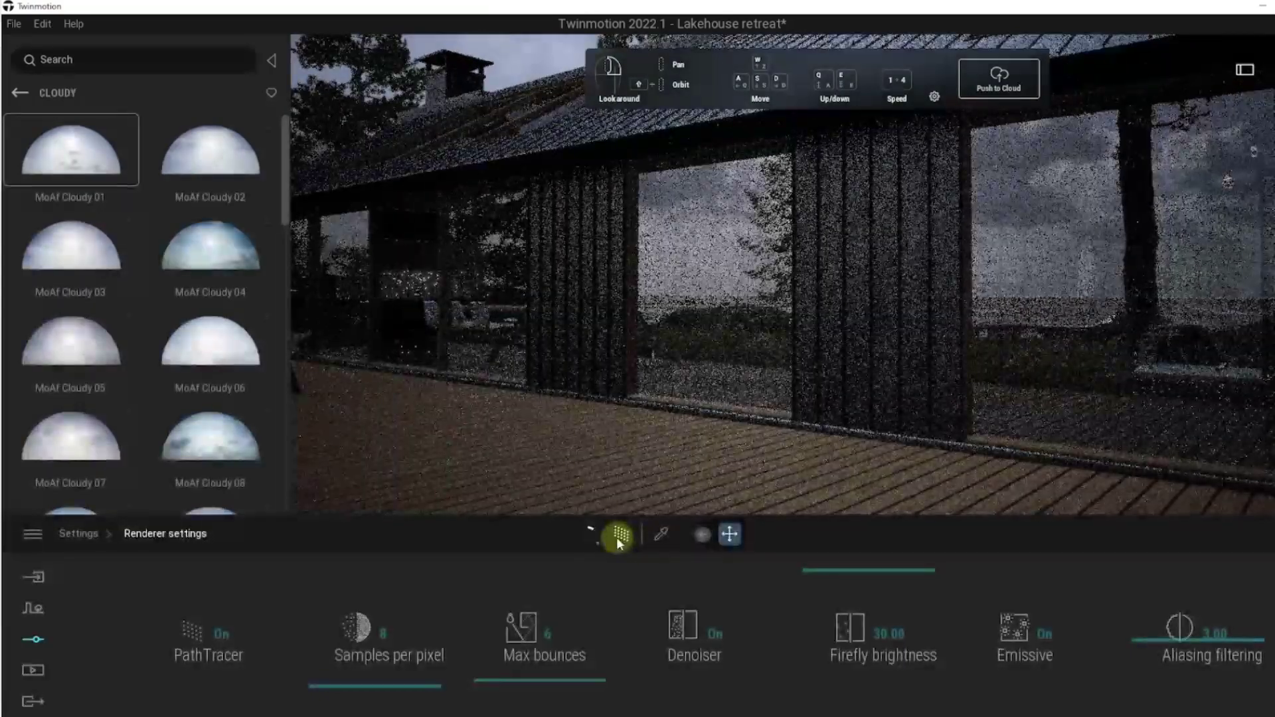
{"action": "left_click", "coordinate": [616, 536]}
{"action": "left_click_drag", "start_coordinate": [789, 311], "coordinate": [789, 313]}
{"action": "left_click", "coordinate": [621, 534]}
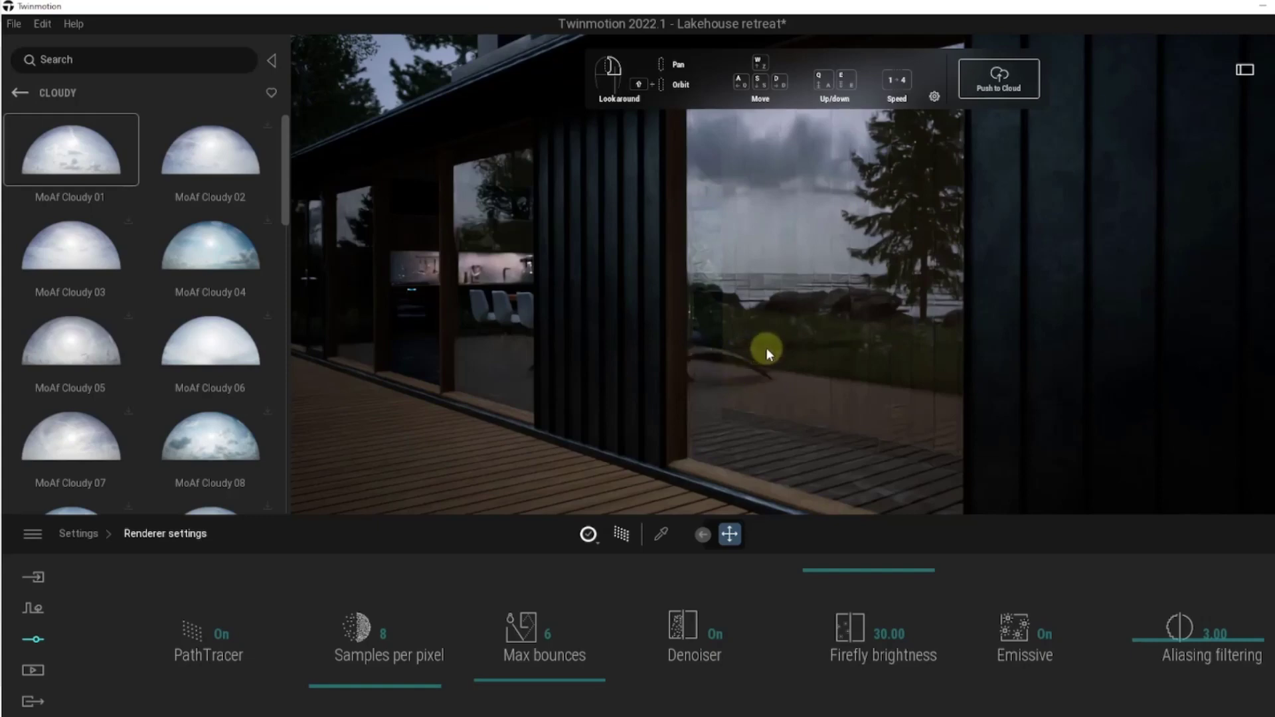
{"action": "left_click", "coordinate": [589, 536]}
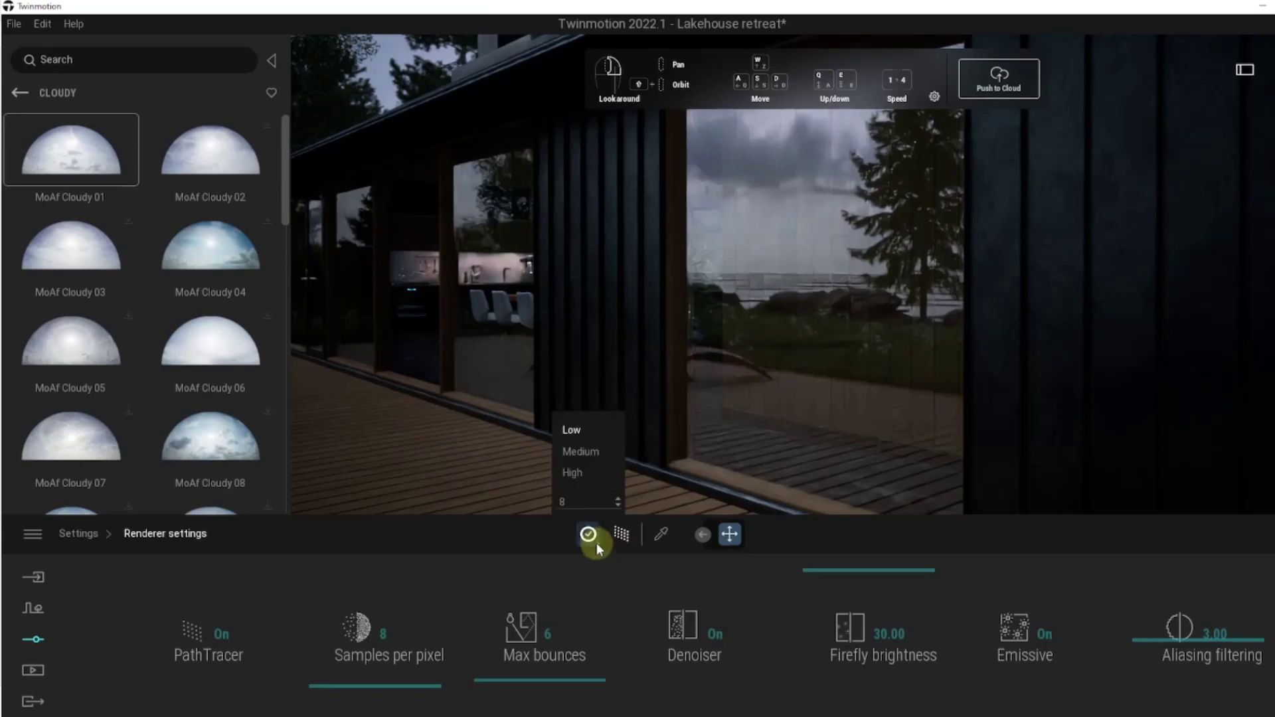
{"action": "left_click", "coordinate": [591, 452]}
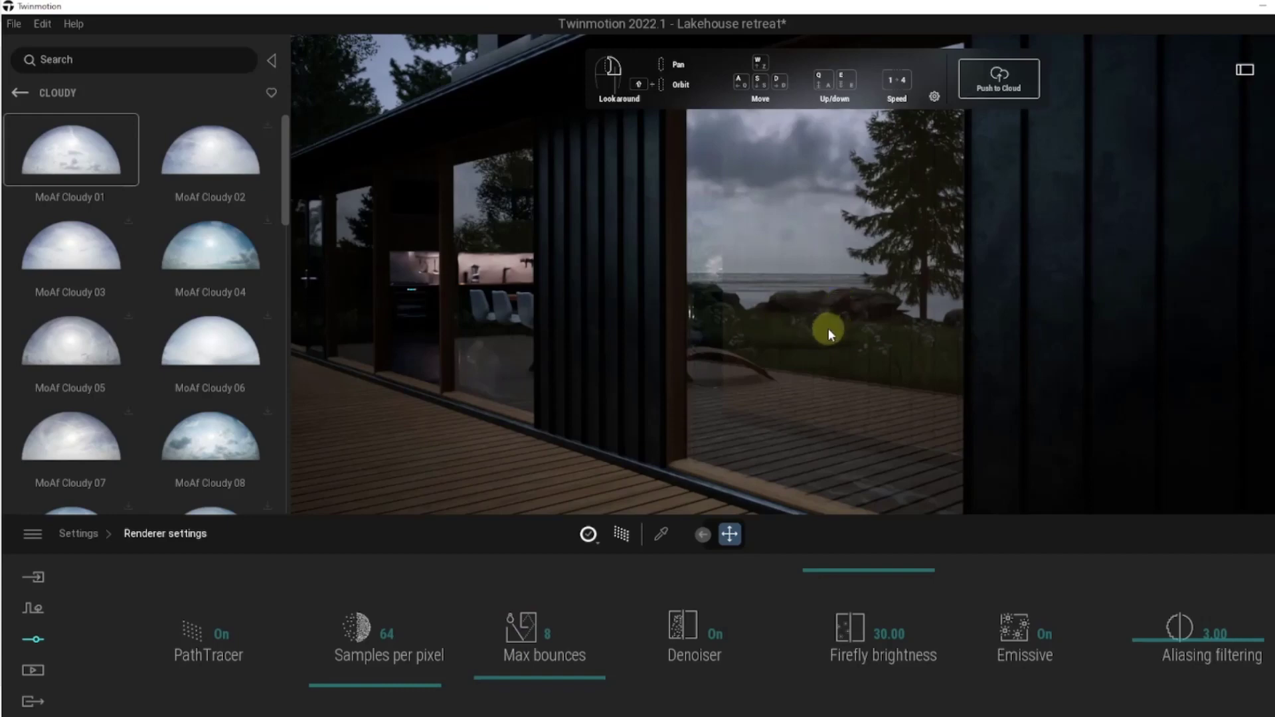
- Frame a deck view of the loungers and glass-walled dining room
{"action": "left_click", "coordinate": [621, 535]}
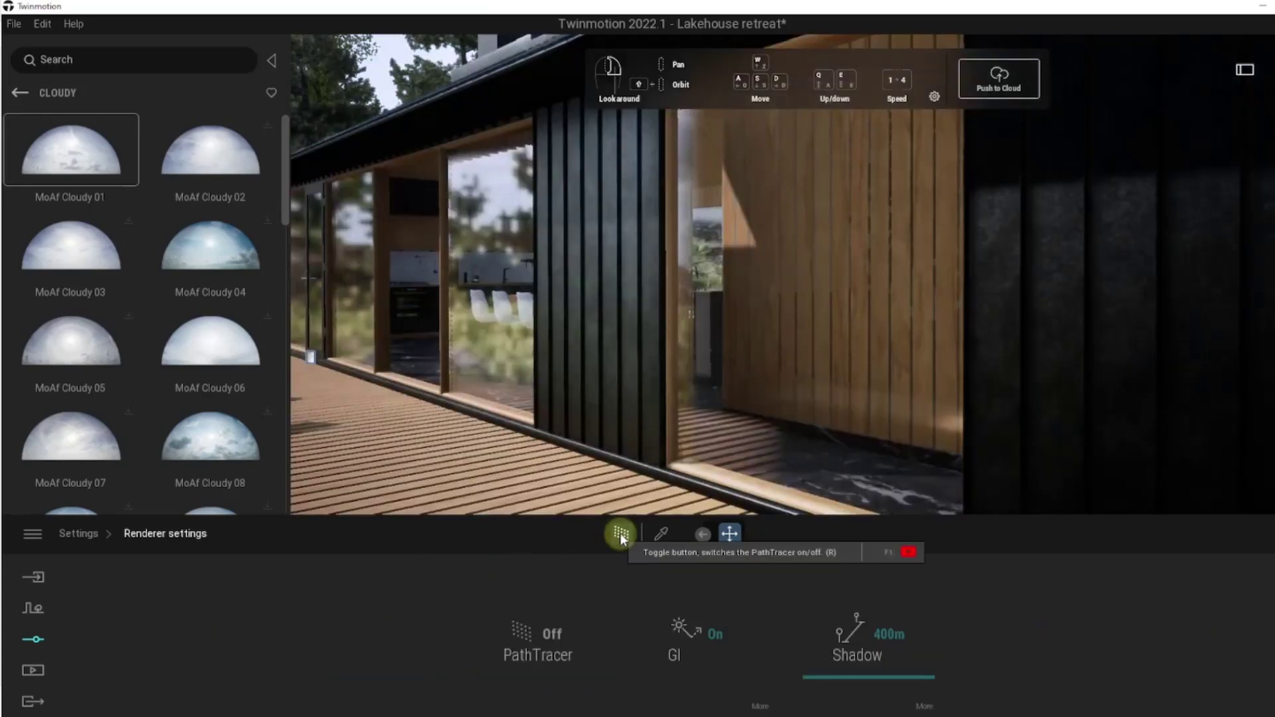
{"action": "right_click_drag", "start_coordinate": [771, 334], "coordinate": [773, 334]}
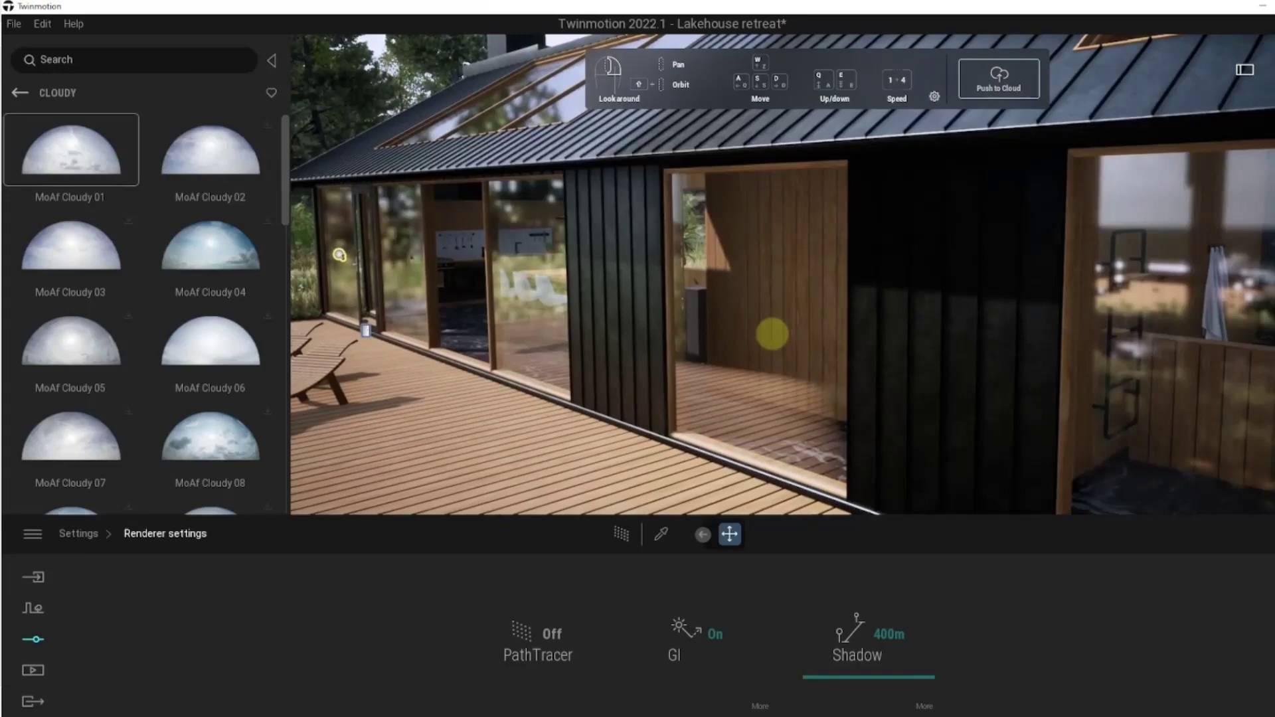
{"action": "left_click_drag", "start_coordinate": [772, 334], "coordinate": [772, 335]}
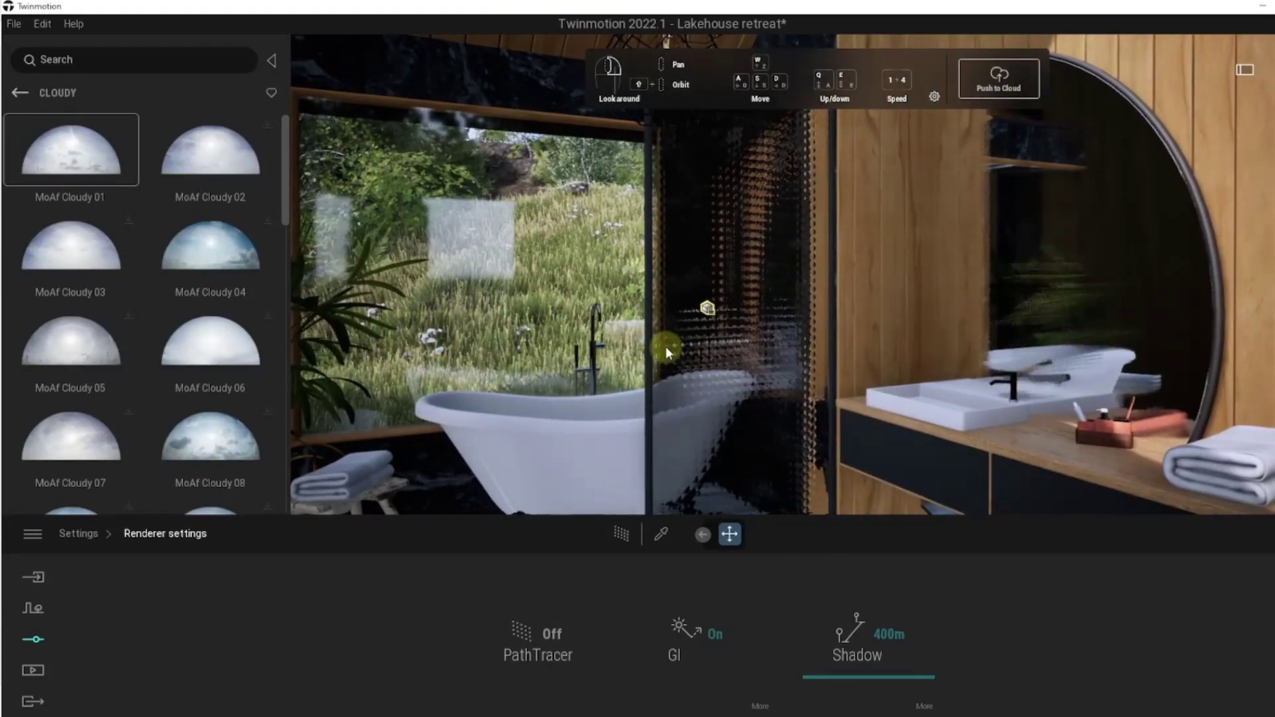
{"action": "mouse_move", "coordinate": [900, 337]}
{"action": "left_mouse_down"}
{"action": "mouse_move", "coordinate": [900, 352]}
{"action": "mouse_move", "coordinate": [903, 341]}
{"action": "left_mouse_up"}
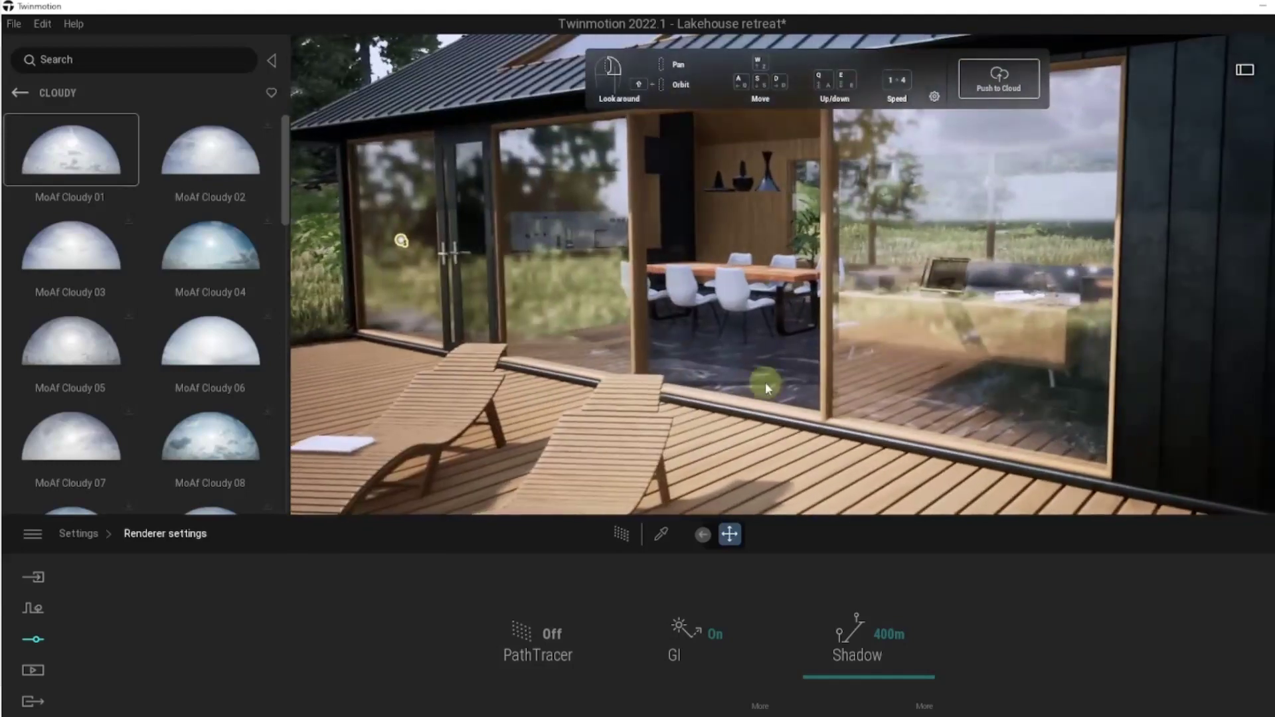
{"action": "left_click_drag", "start_coordinate": [903, 341], "coordinate": [763, 379]}
{"action": "left_click", "coordinate": [621, 536]}
{"action": "left_click_drag", "start_coordinate": [715, 458], "coordinate": [833, 364]}
{"action": "left_click", "coordinate": [609, 554]}
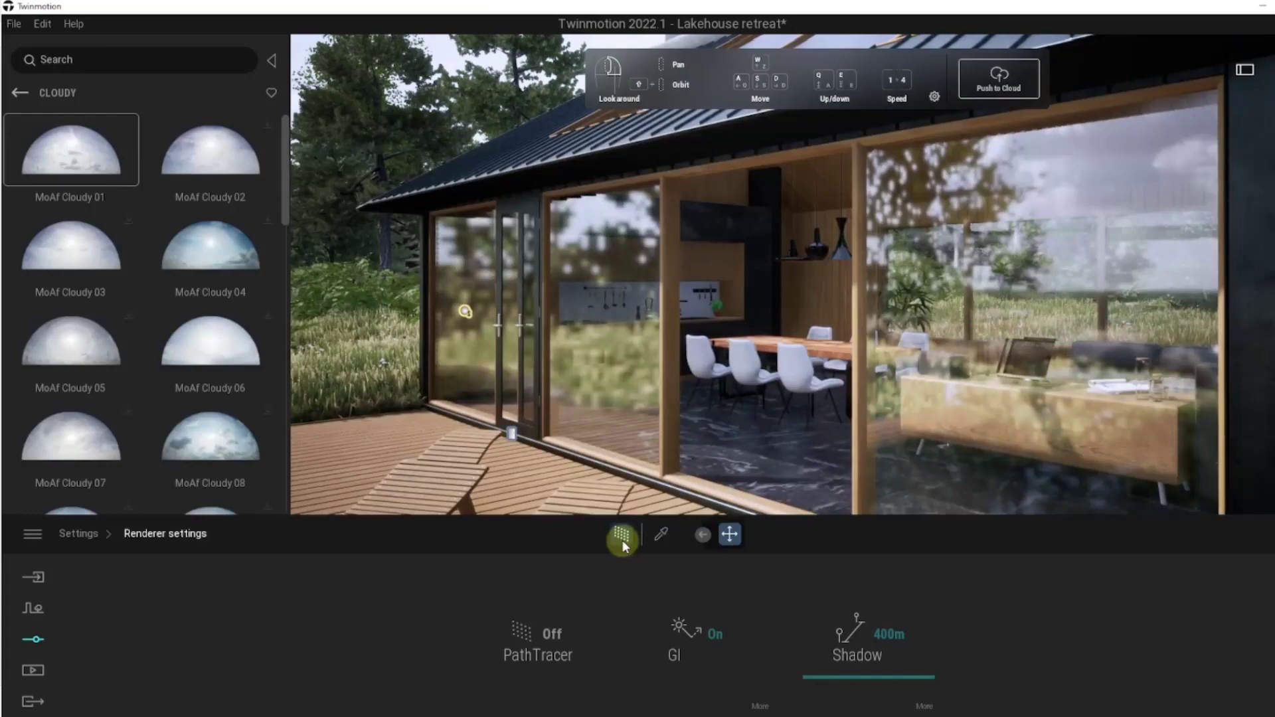
{"action": "left_click", "coordinate": [623, 540]}
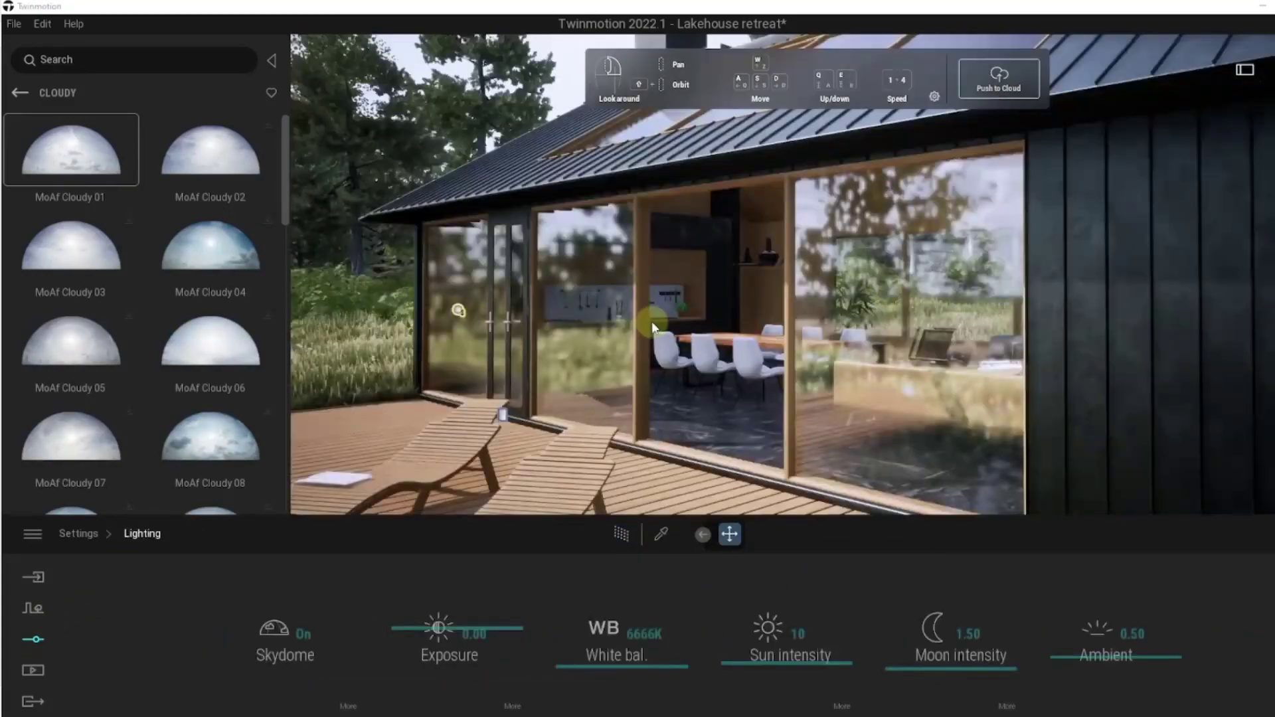
- Path-trace the dining-room view and show the Lighting settings
{"action": "left_click", "coordinate": [624, 536]}
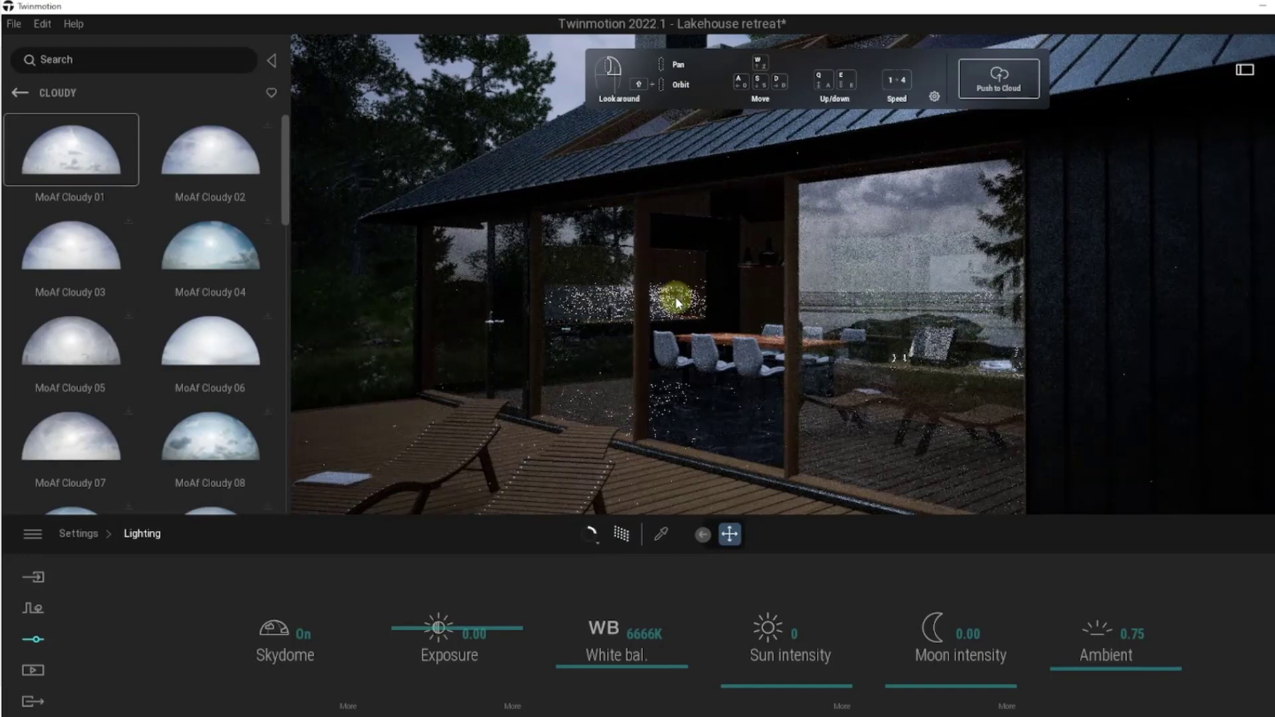
{"action": "left_click", "coordinate": [90, 536]}
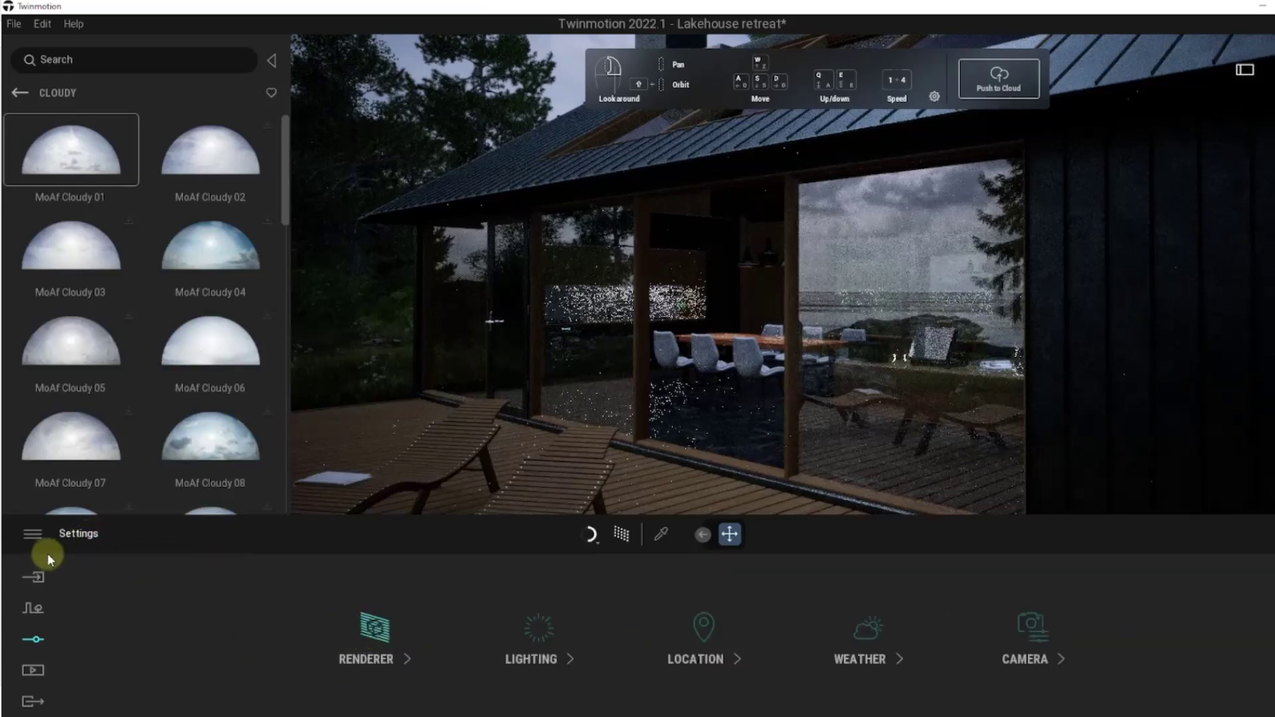
{"action": "left_click", "coordinate": [543, 634]}
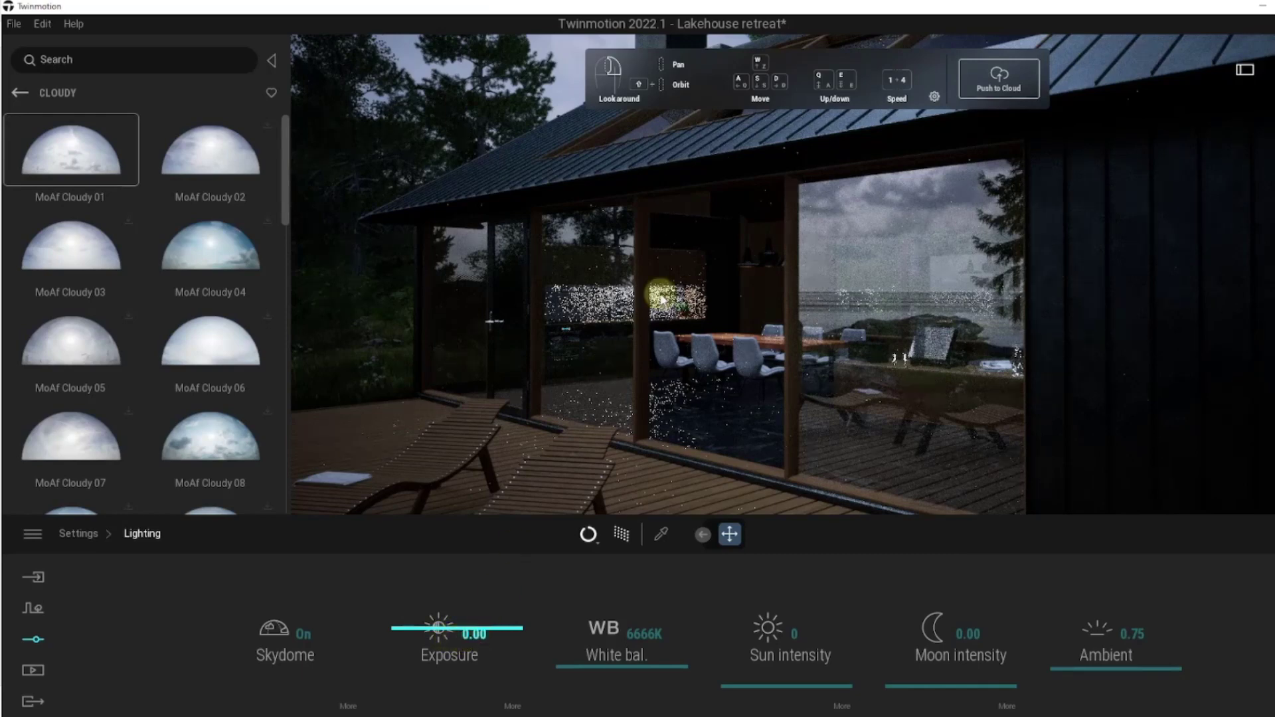
- Try Exposure at 2.00 and 3.00, then set it to 1.00
{"action": "left_click", "coordinate": [476, 635]}
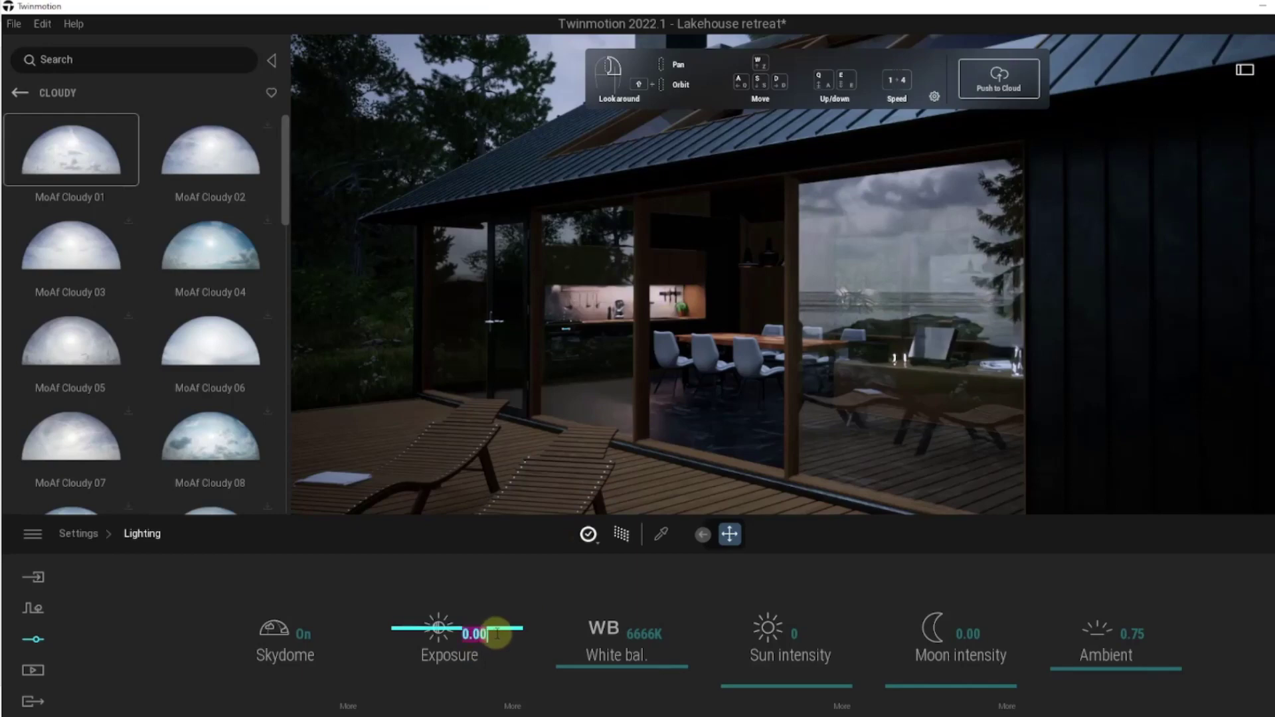
{"action": "type", "text": "2.00"}
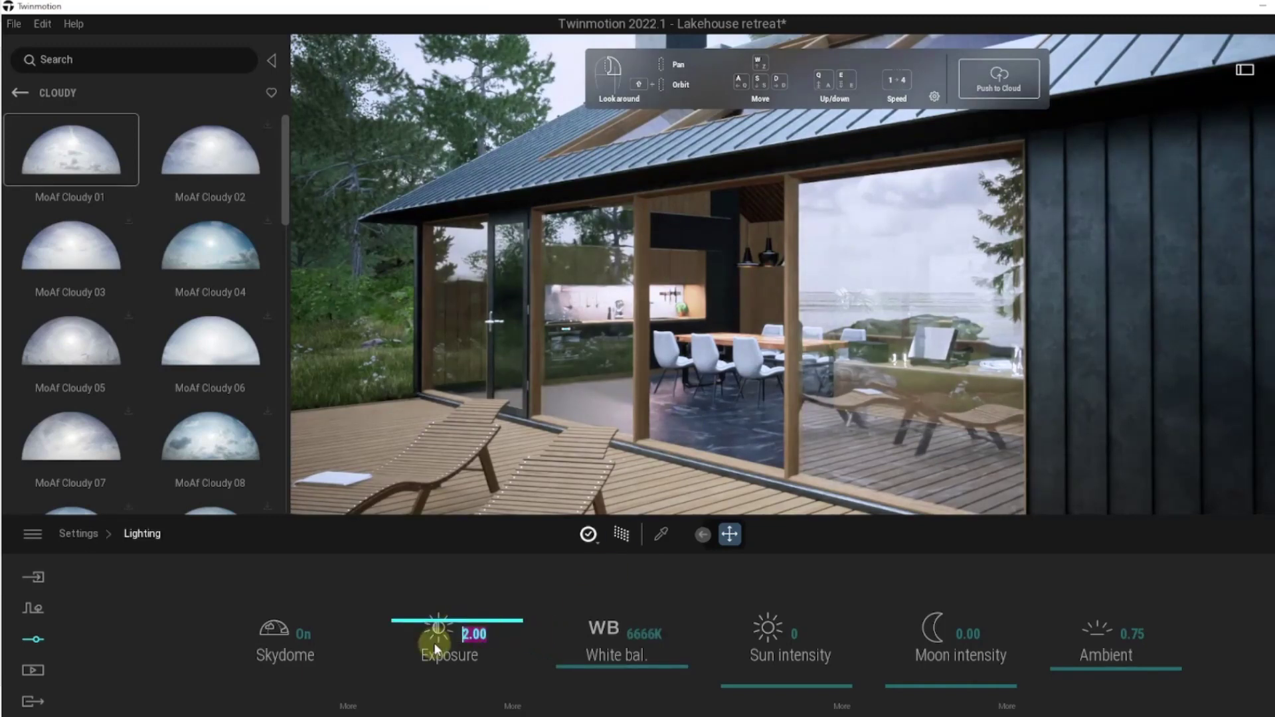
{"action": "key", "text": "Up"}
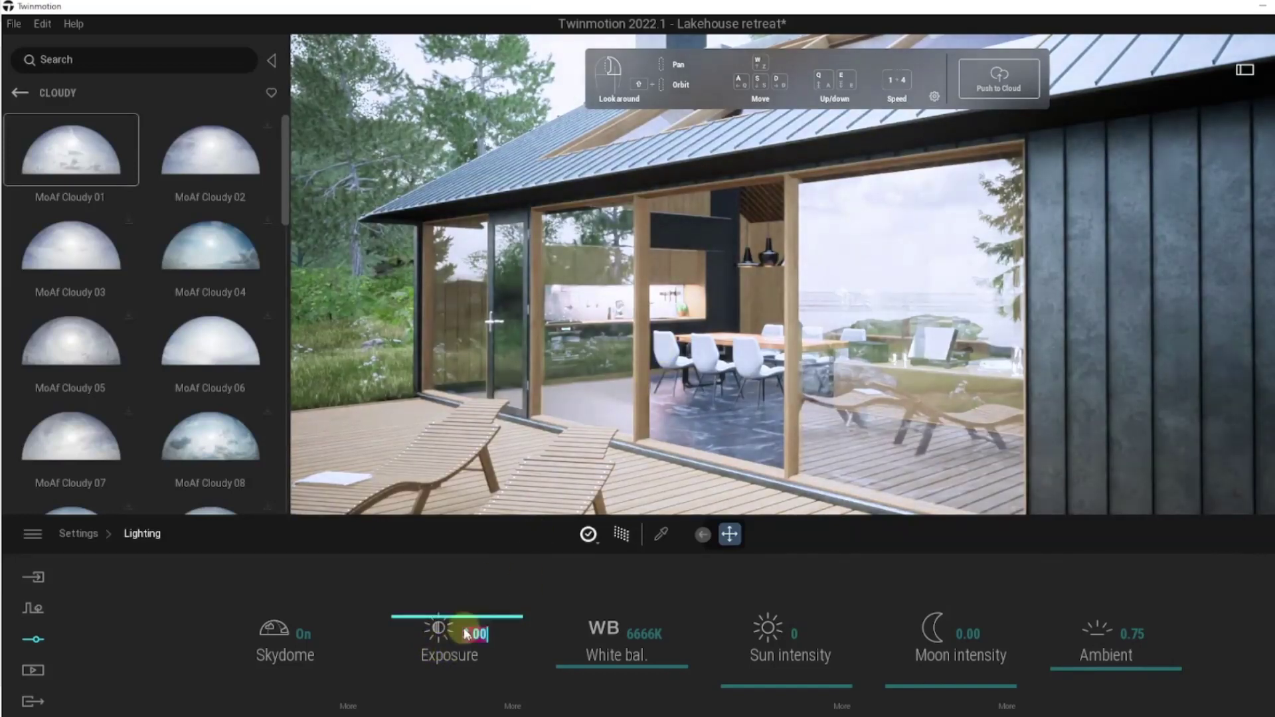
{"action": "type", "text": "1"}
{"action": "key", "text": "Return"}
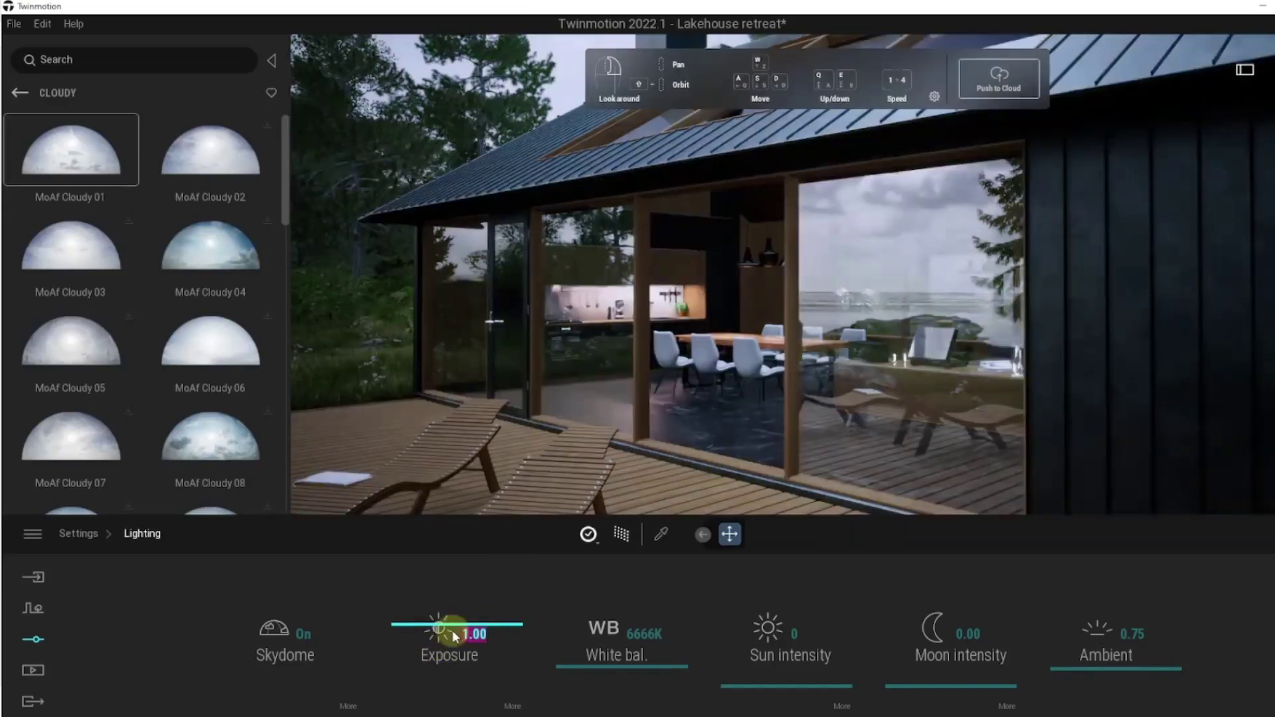
{"action": "key", "text": "BackSpace"}
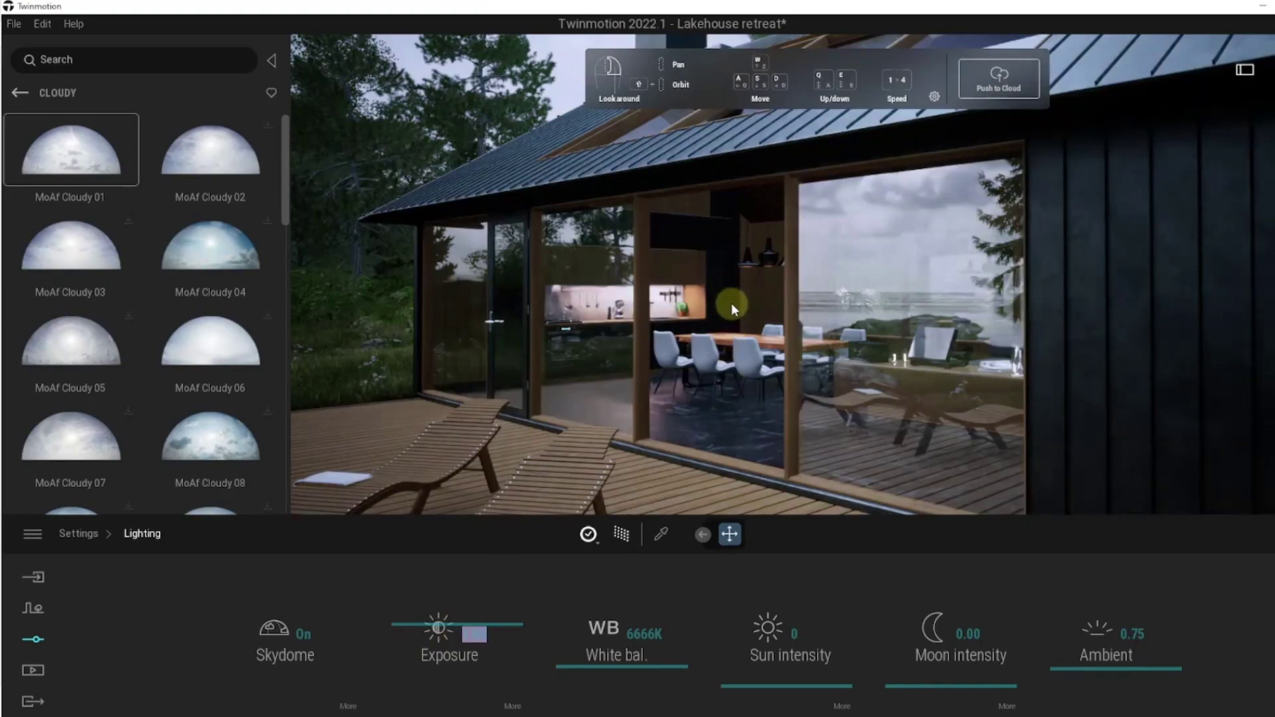